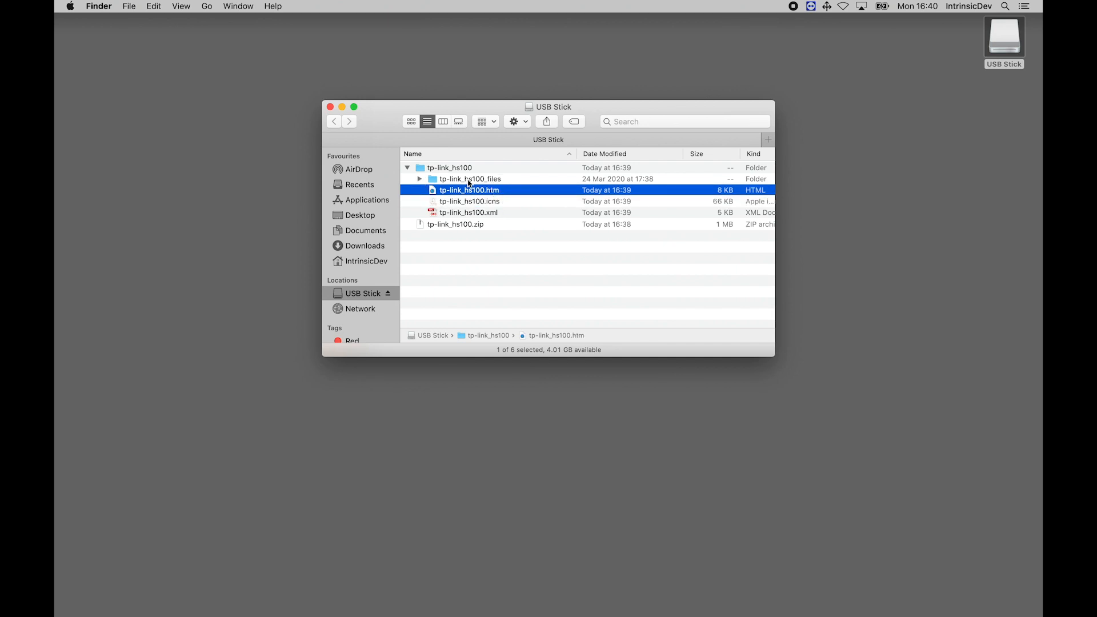
Examine the contents of the tp-link_hs100_files folder on the USB stick
click(420, 179)
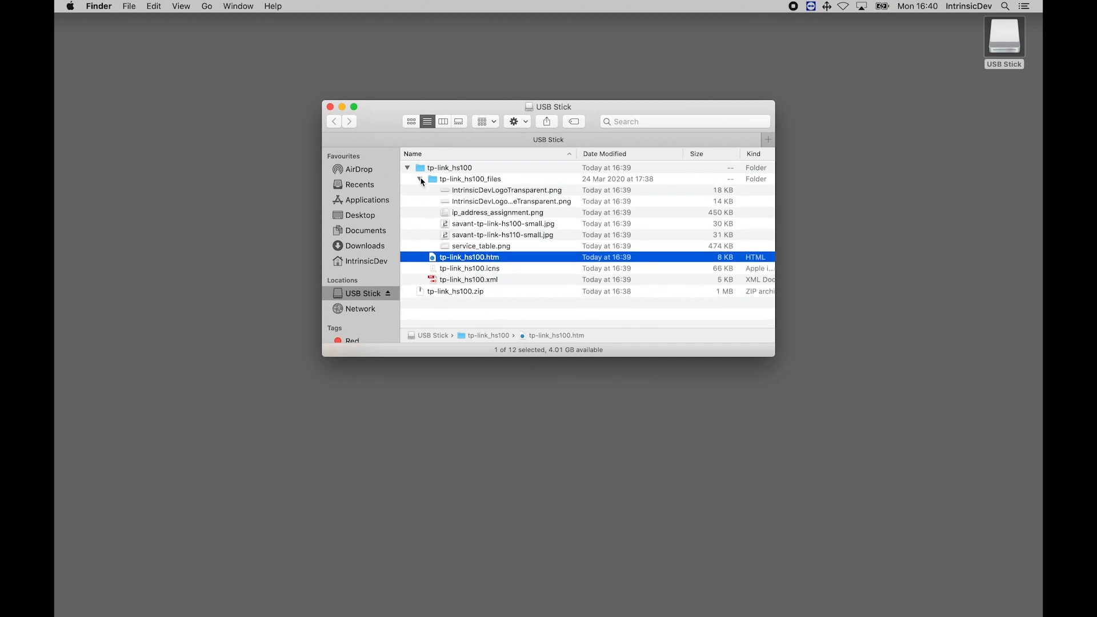
click(420, 179)
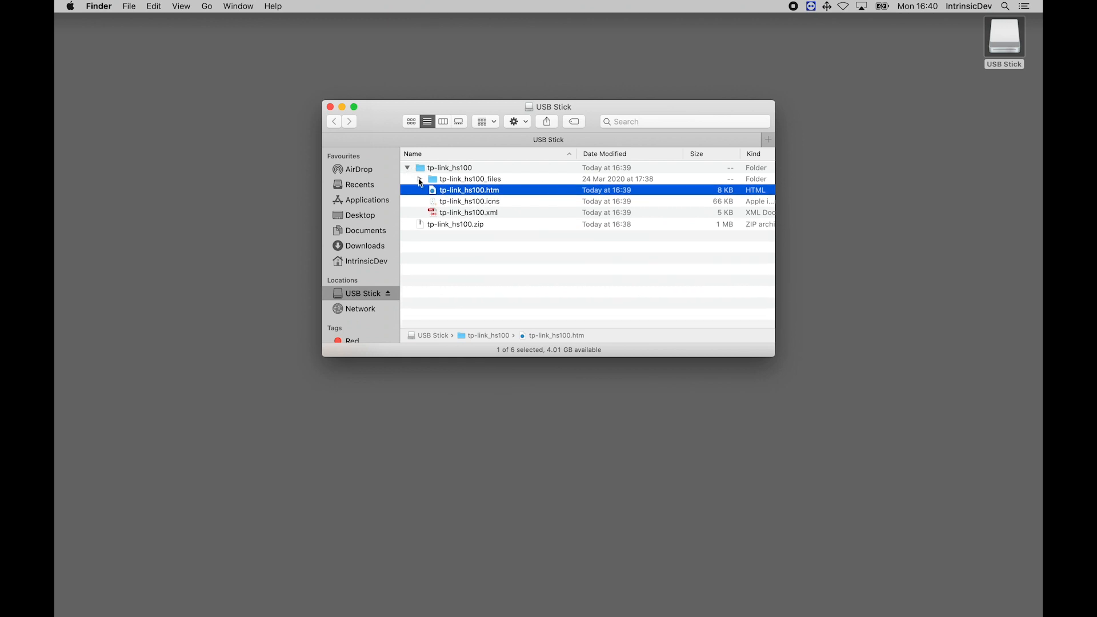
click(440, 262)
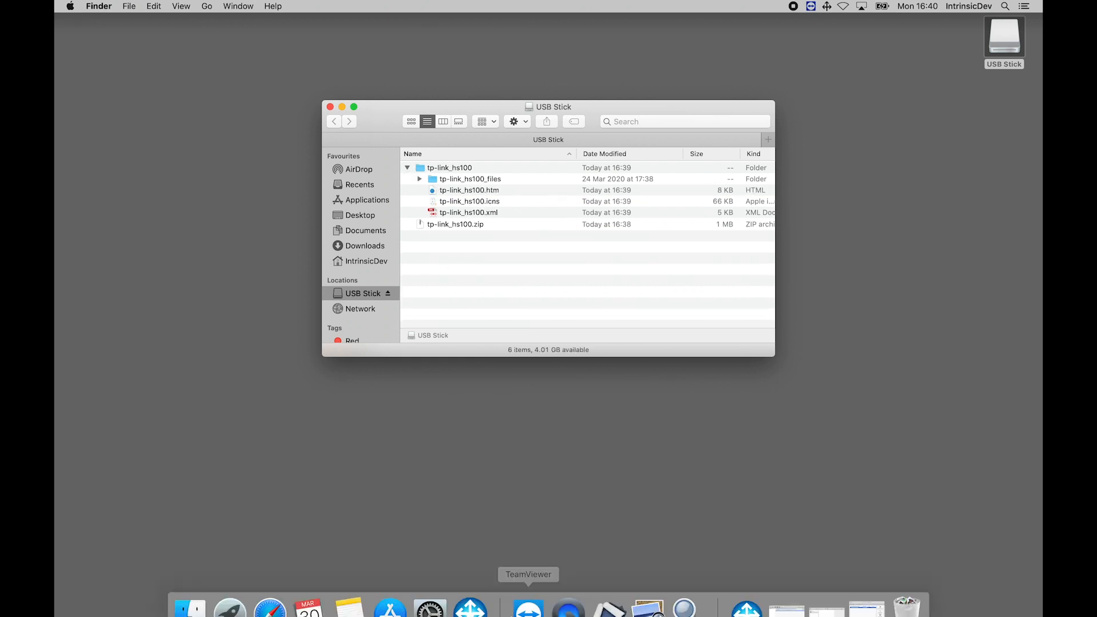
Switch to RacePoint Blueprint, then shrink and reposition its project window on the desktop
click(599, 601)
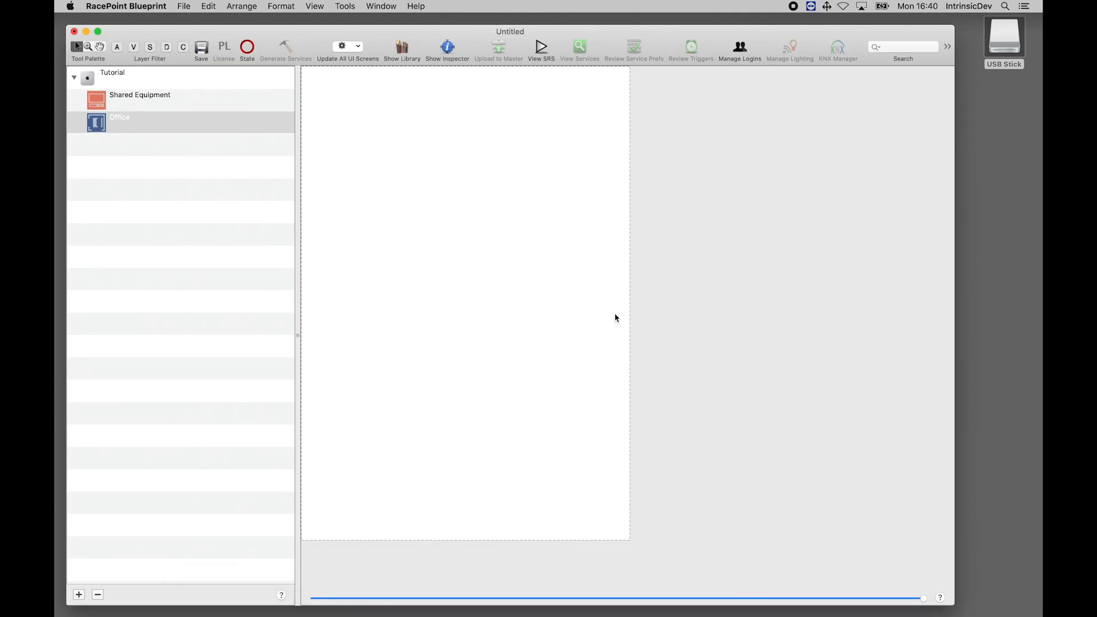
drag(936, 550, 865, 409)
drag(174, 34, 232, 96)
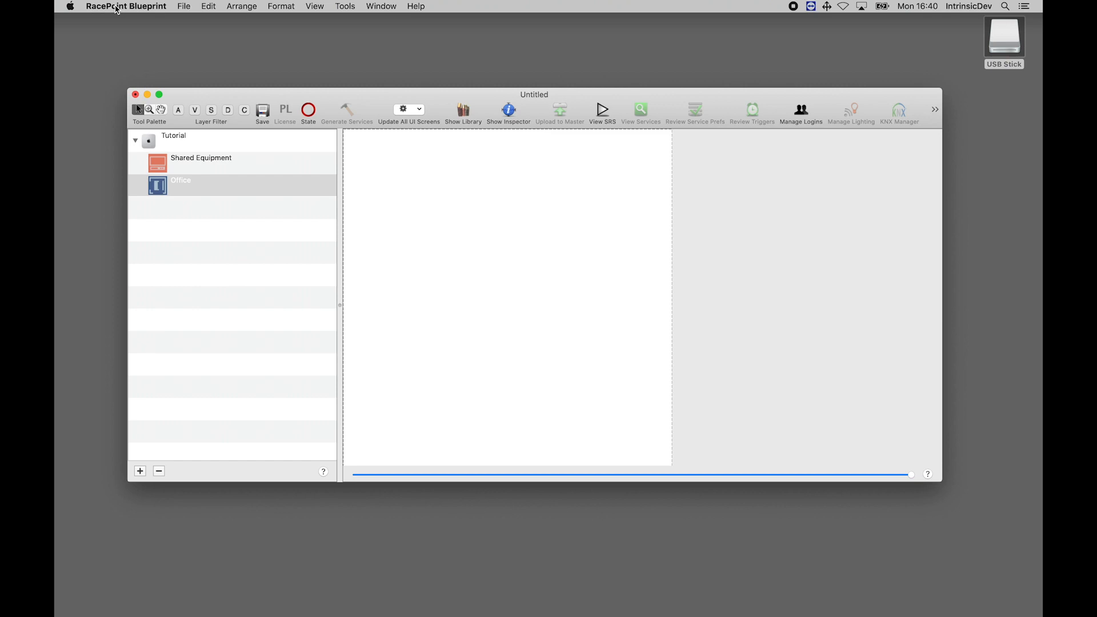
Open the Libraries preferences and select the Savant user library
click(117, 7)
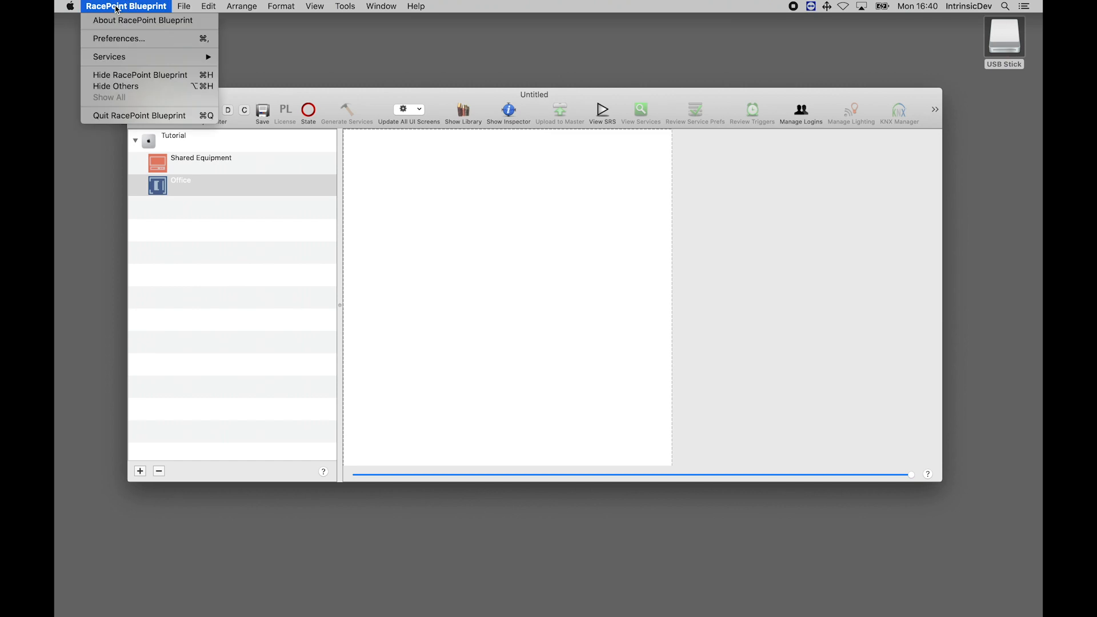
click(107, 40)
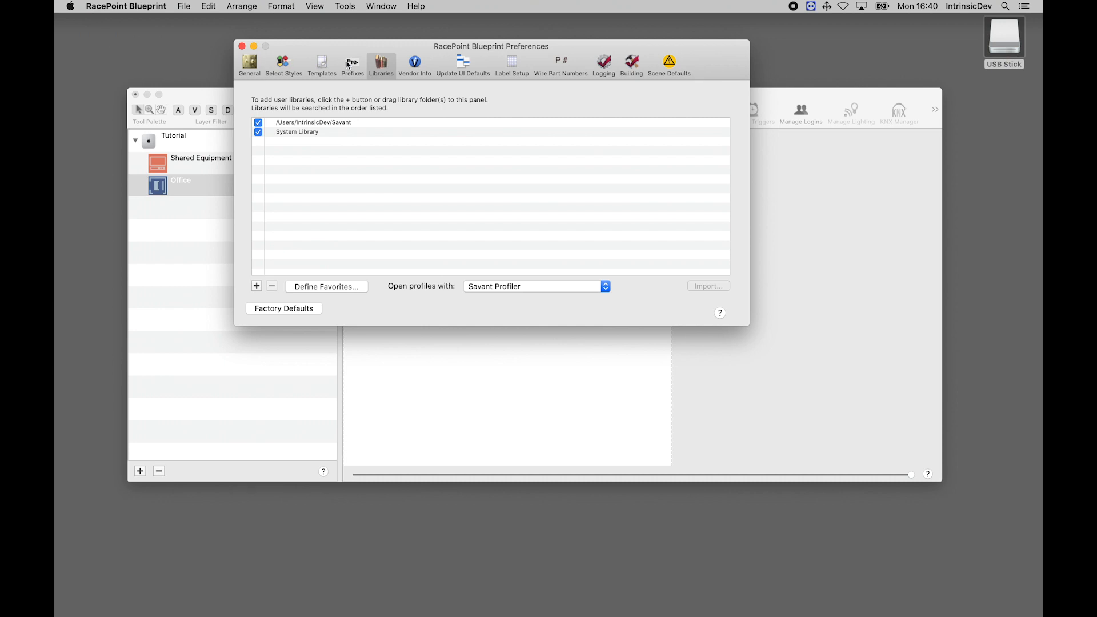
click(383, 65)
click(325, 123)
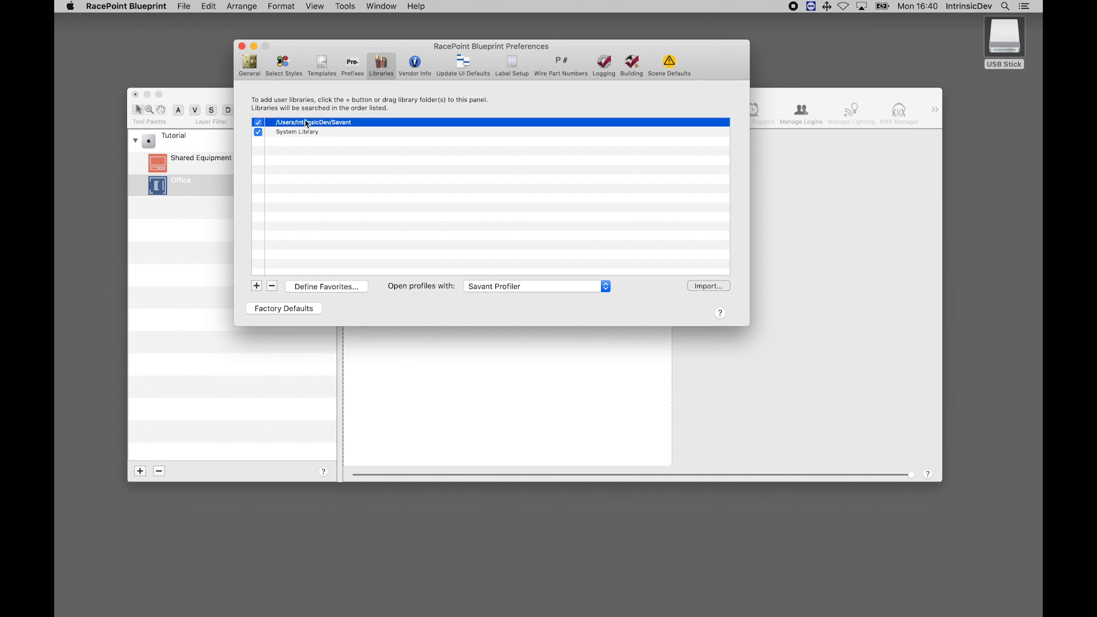
Import tp-link_hs100.xml from the USB stick's tp-link_hs100 folder into the selected library, allowing removable volume access, and check the library's contents
click(709, 286)
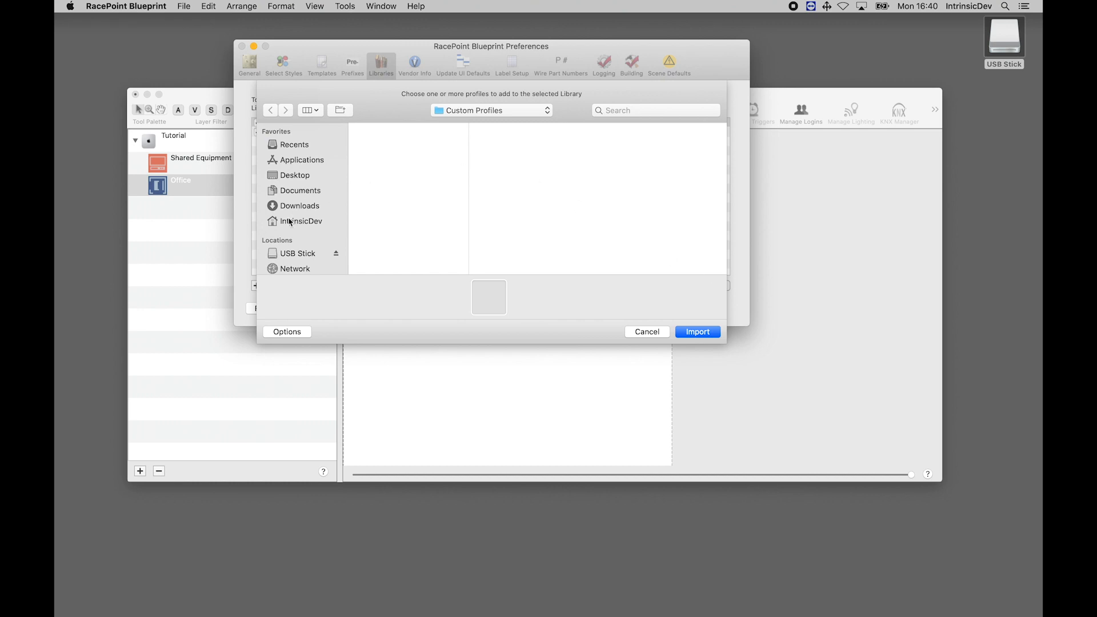
click(290, 254)
click(396, 128)
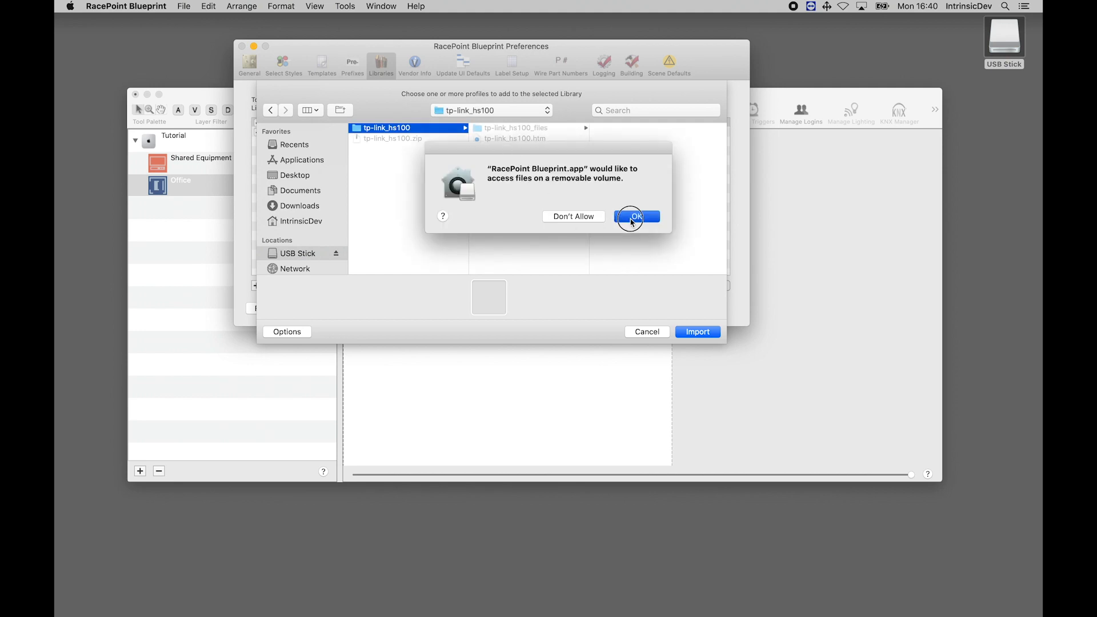
click(632, 220)
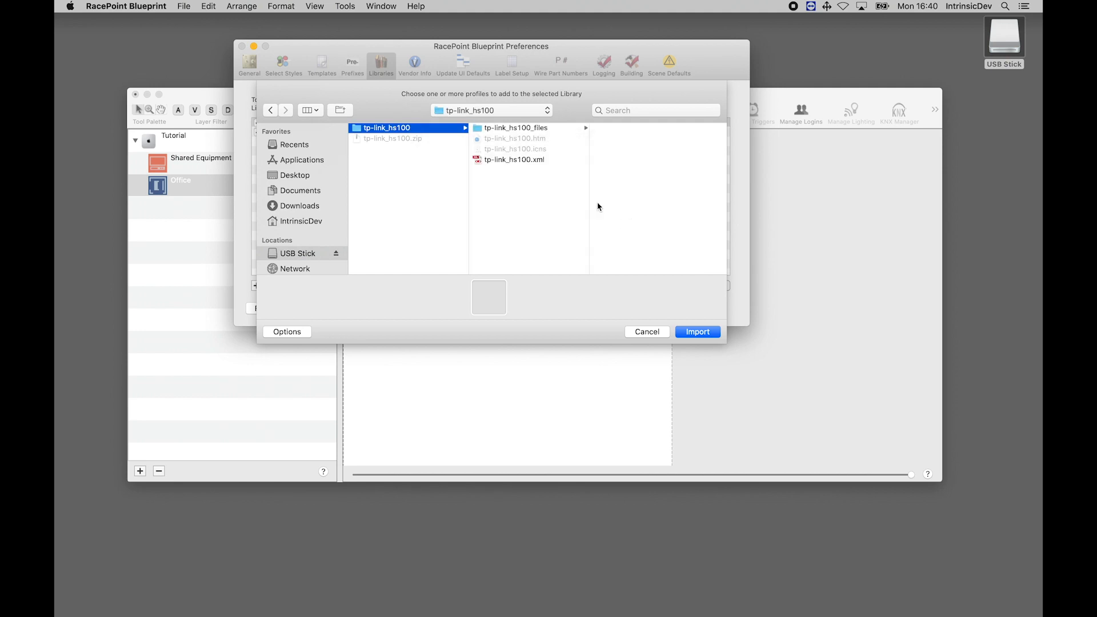
click(517, 161)
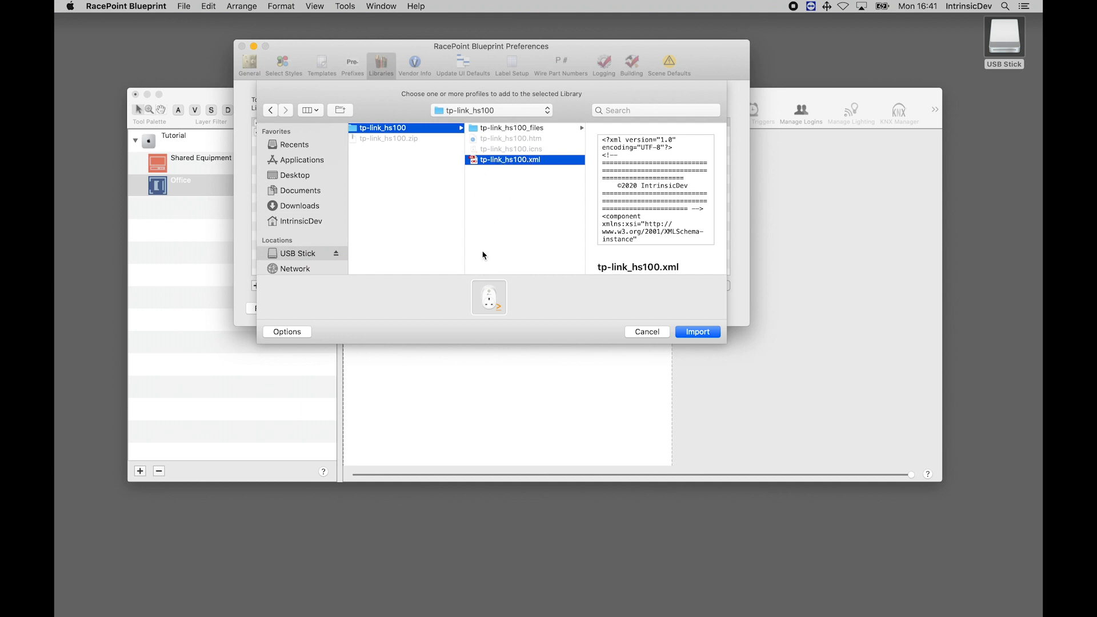
click(703, 334)
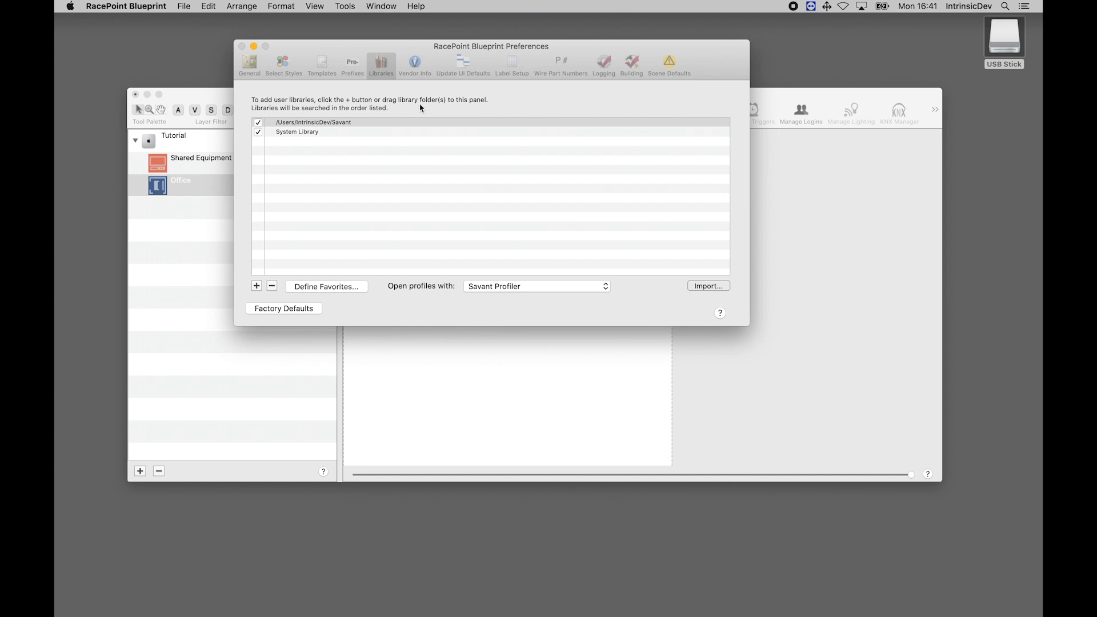
click(269, 122)
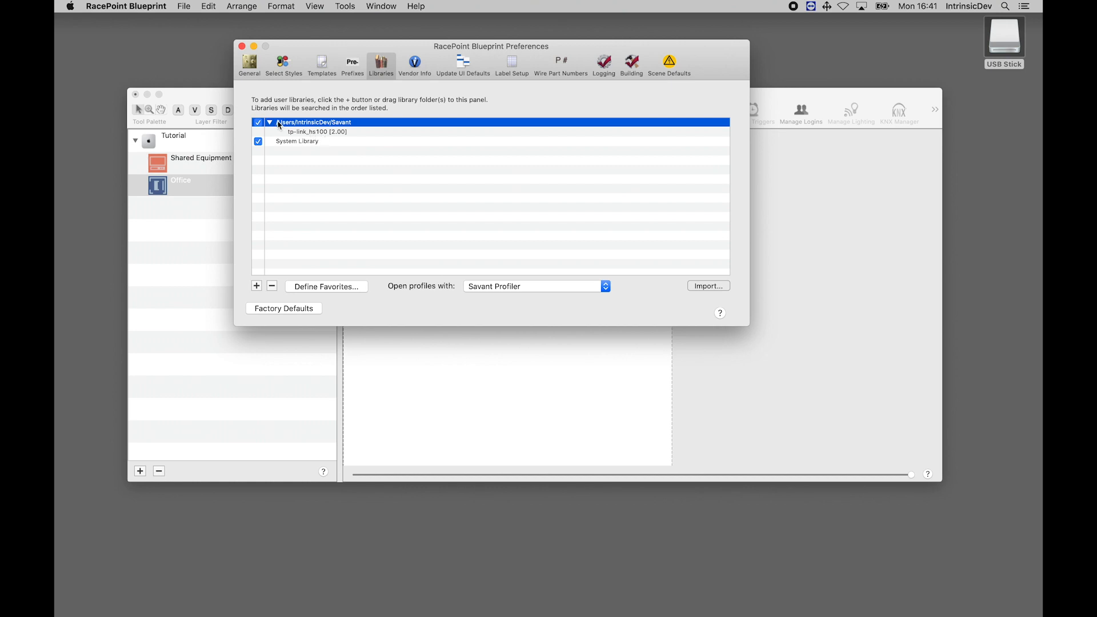
click(242, 46)
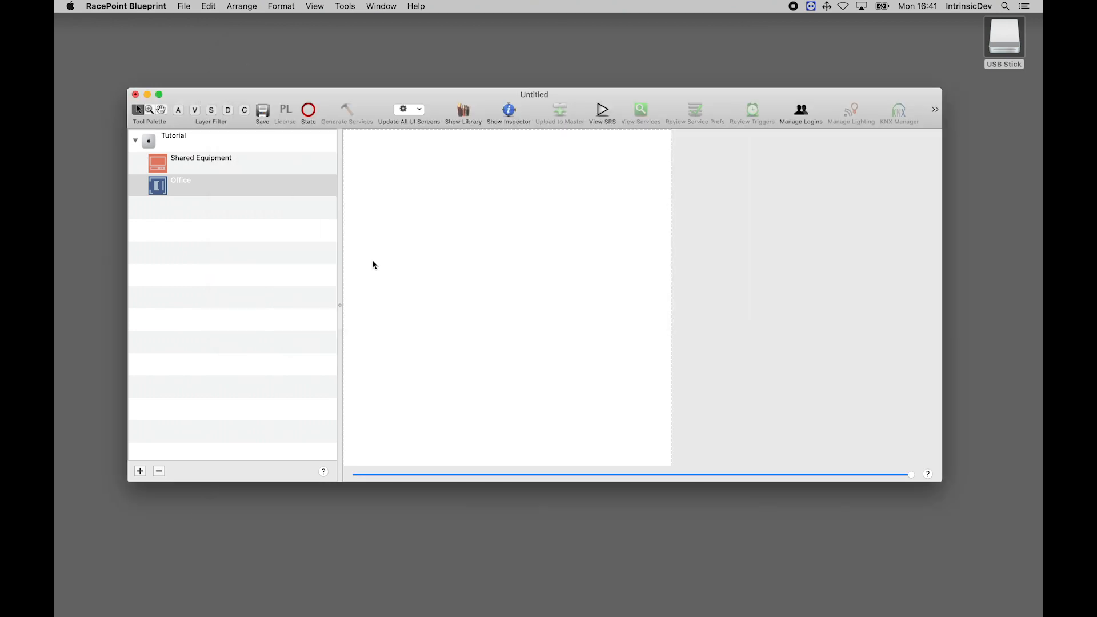
Search the component library for HS-100 and widen the library window to show full component names
click(464, 112)
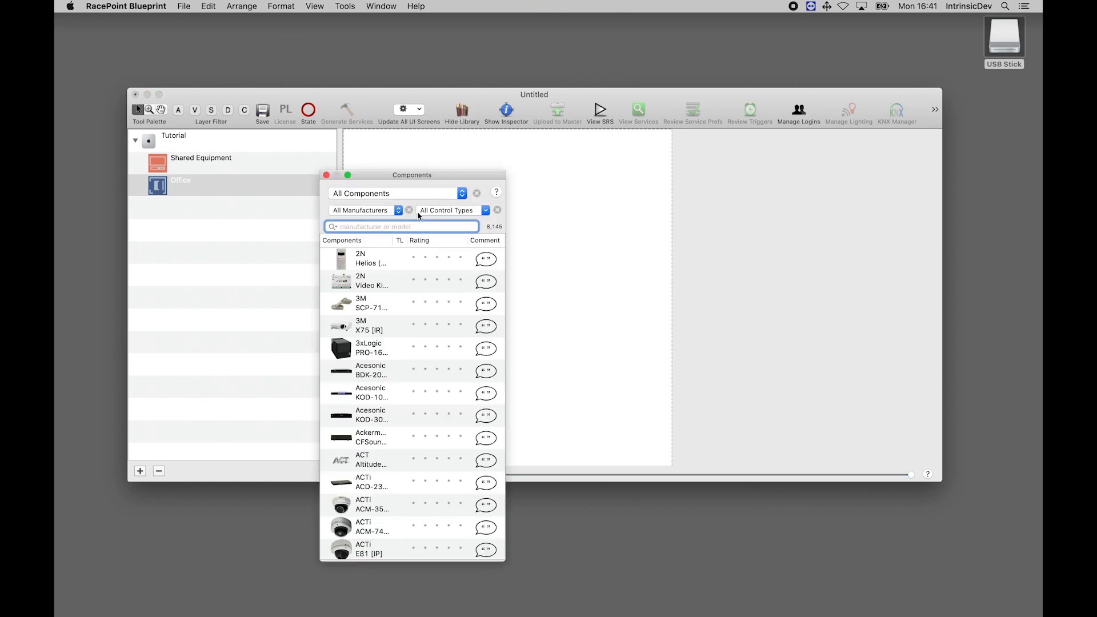
text(HS-)
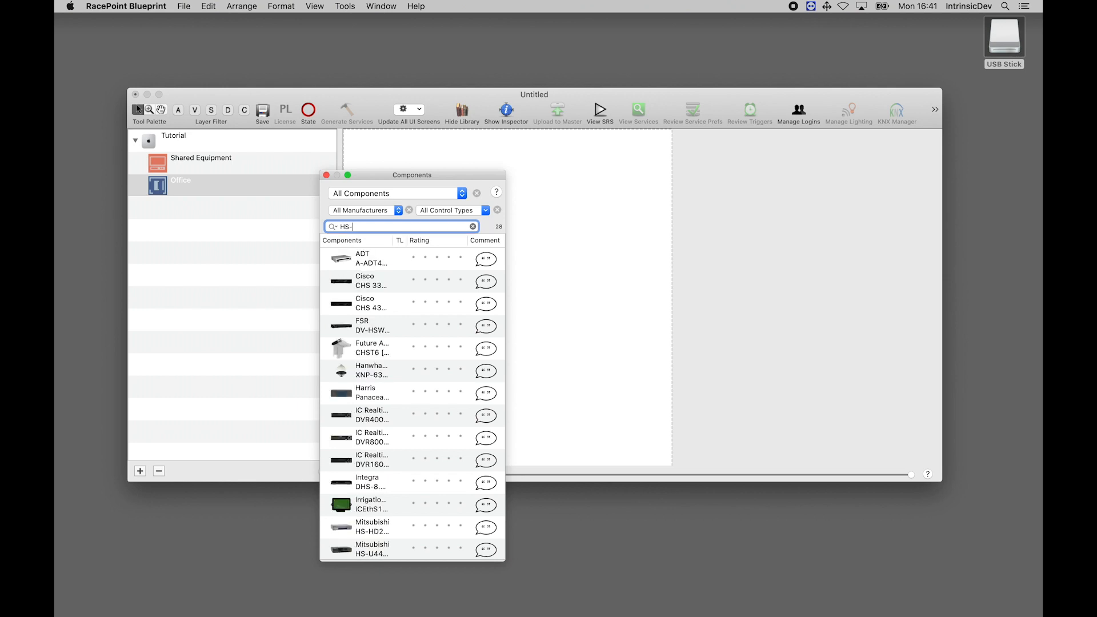
text(100)
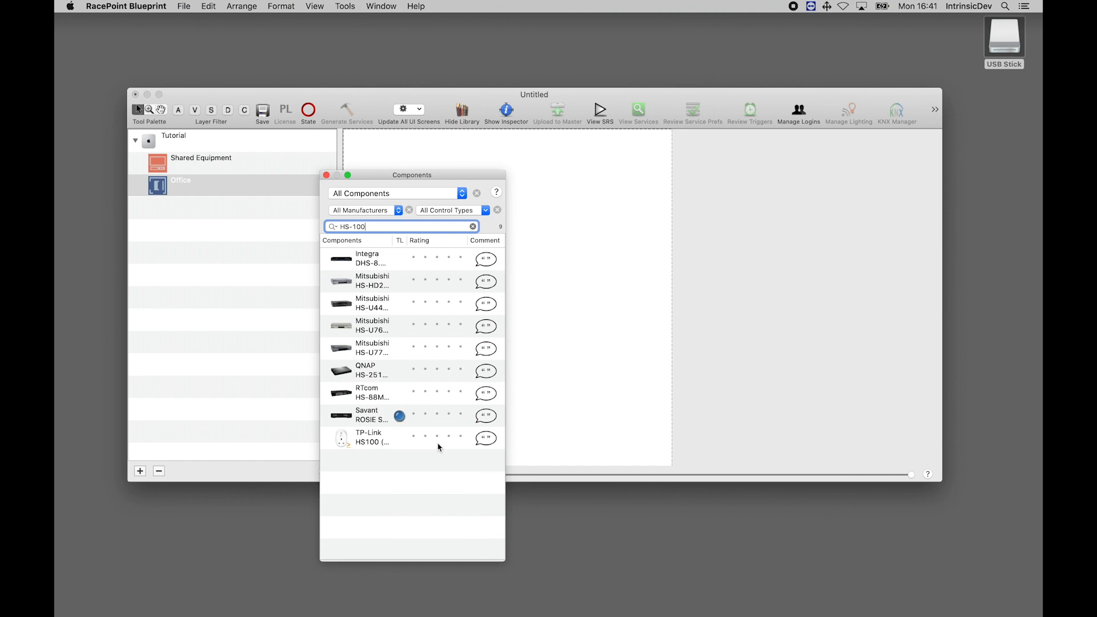
drag(507, 238, 674, 237)
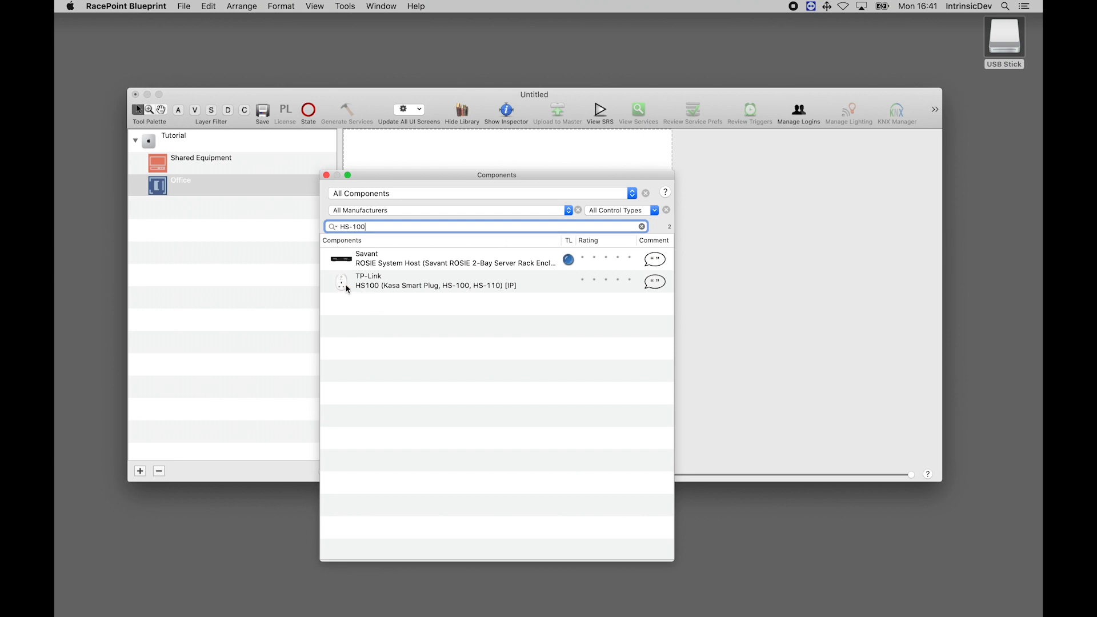
Add the TP-Link HS100 component to the Office zone with the name Office Lamp and close the library
drag(343, 287, 199, 195)
text(O)
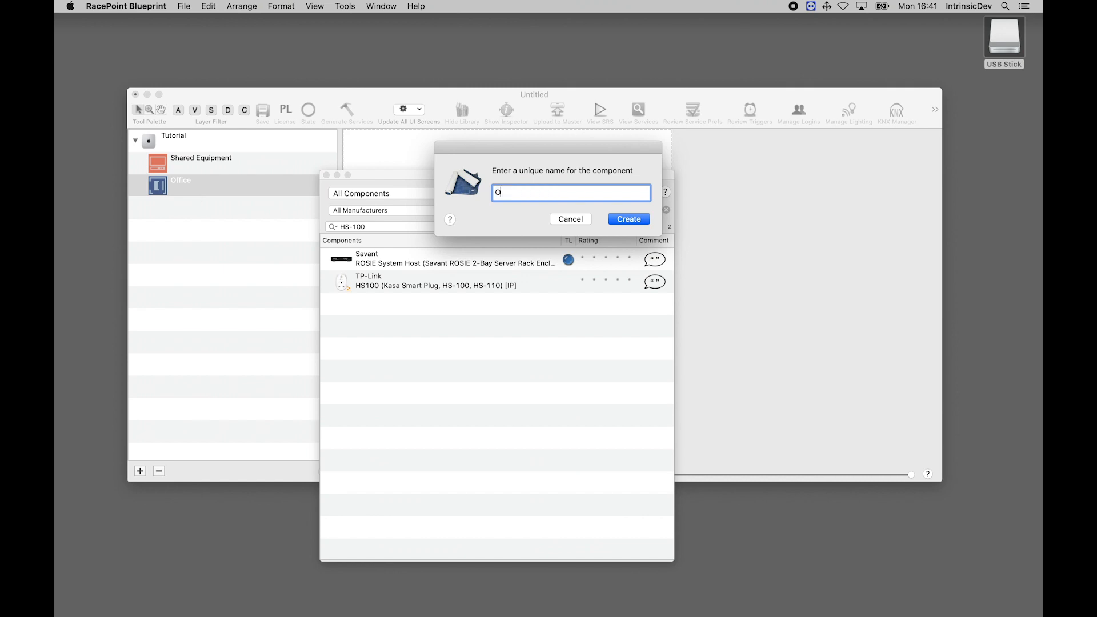
text(ffice Lamp)
key(Return)
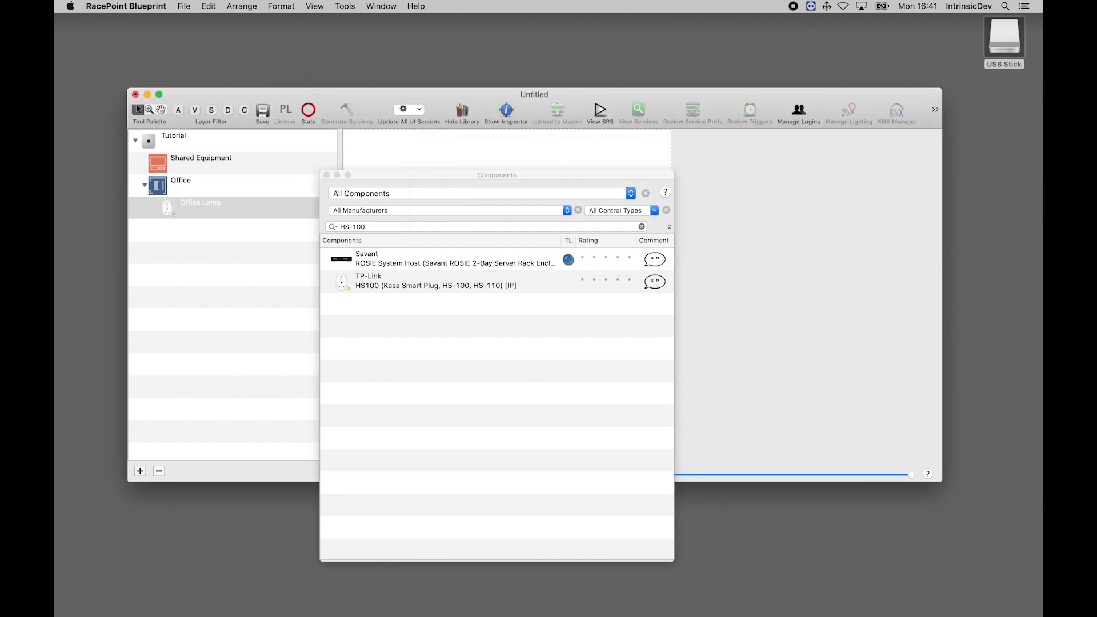
click(326, 175)
Place the Office Lamp component and the Tutorial host on the layout, with the host at the upper left
drag(171, 208, 717, 221)
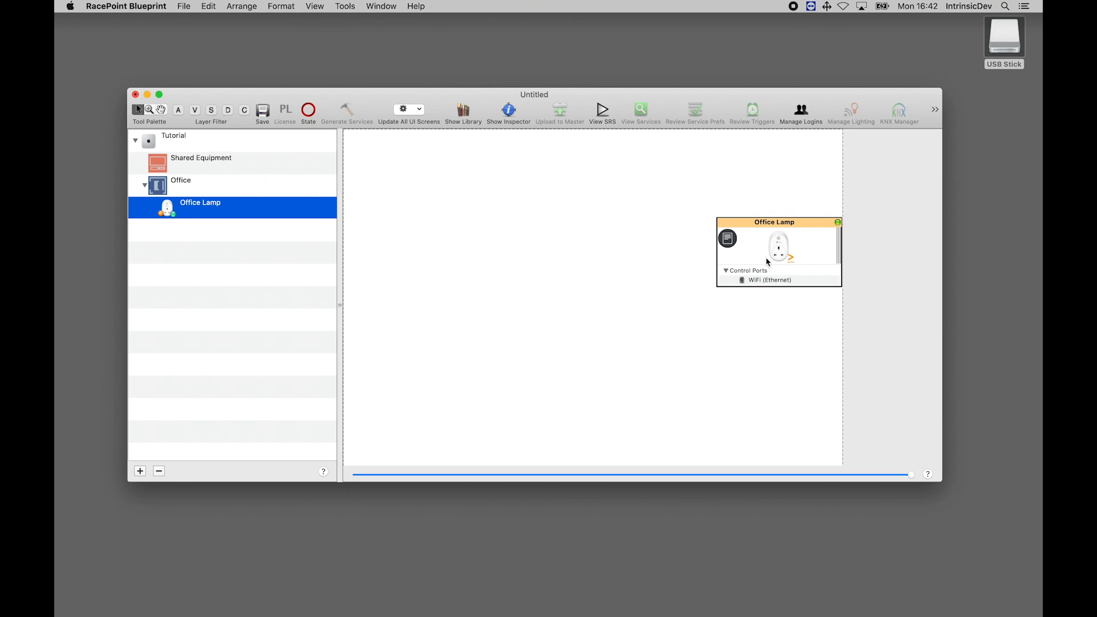
drag(149, 141, 457, 155)
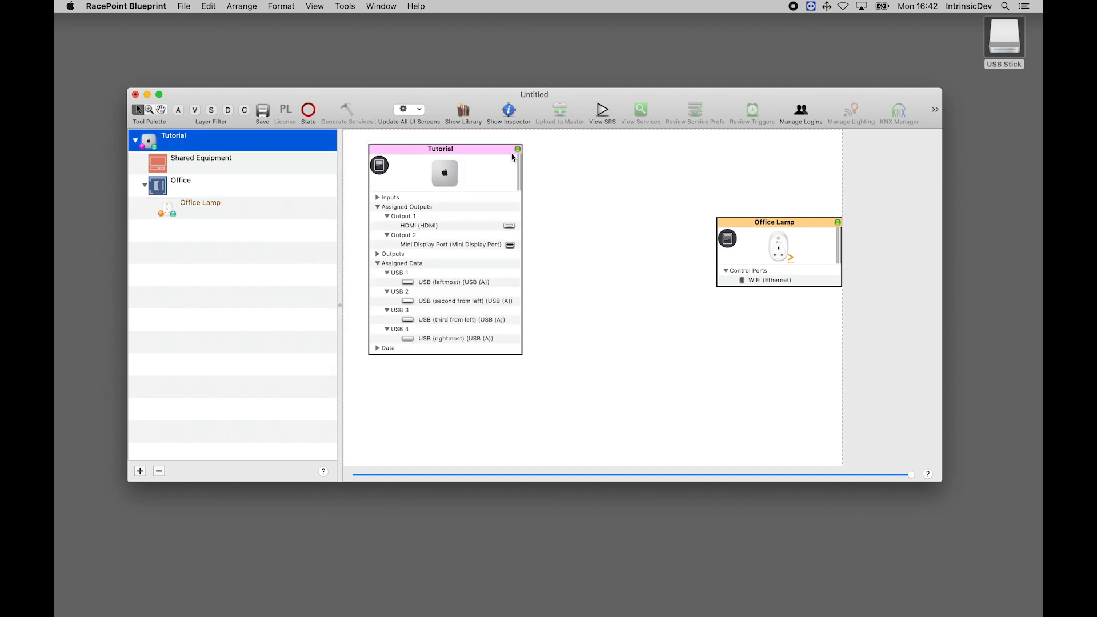
Search the component library for kswitch and add a generic network switch to Shared Equipment with the name Network
click(463, 115)
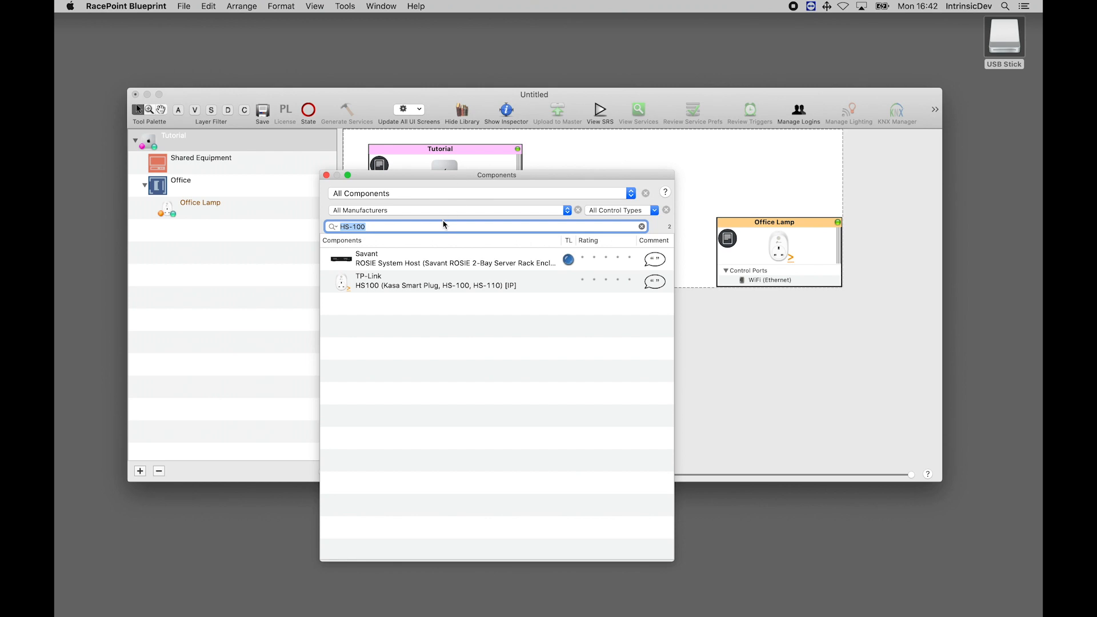
text(kswit)
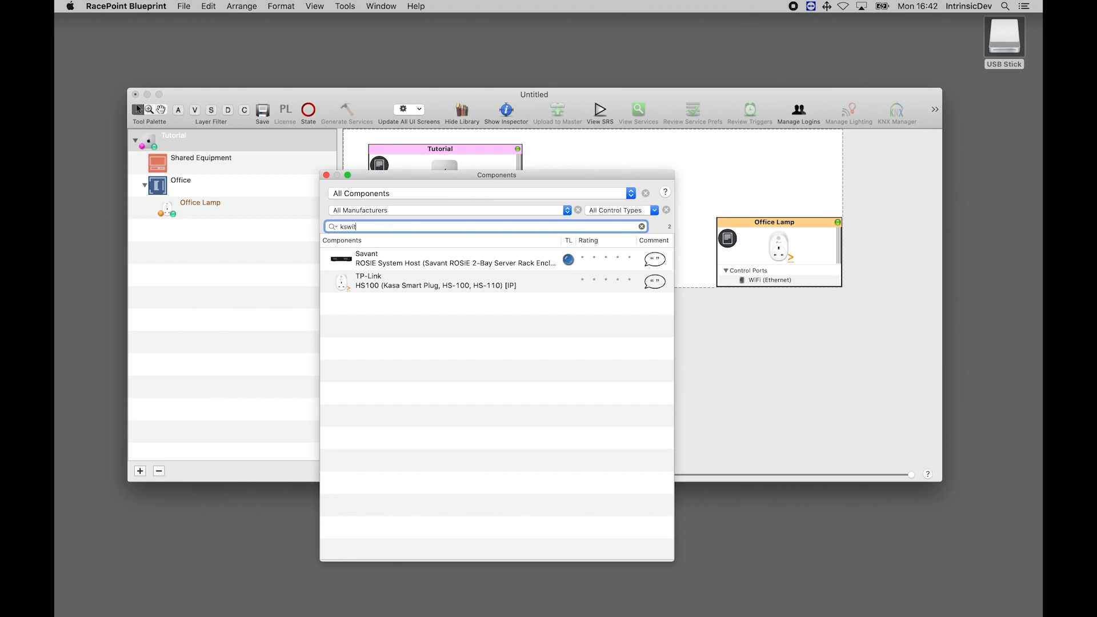
text(ch)
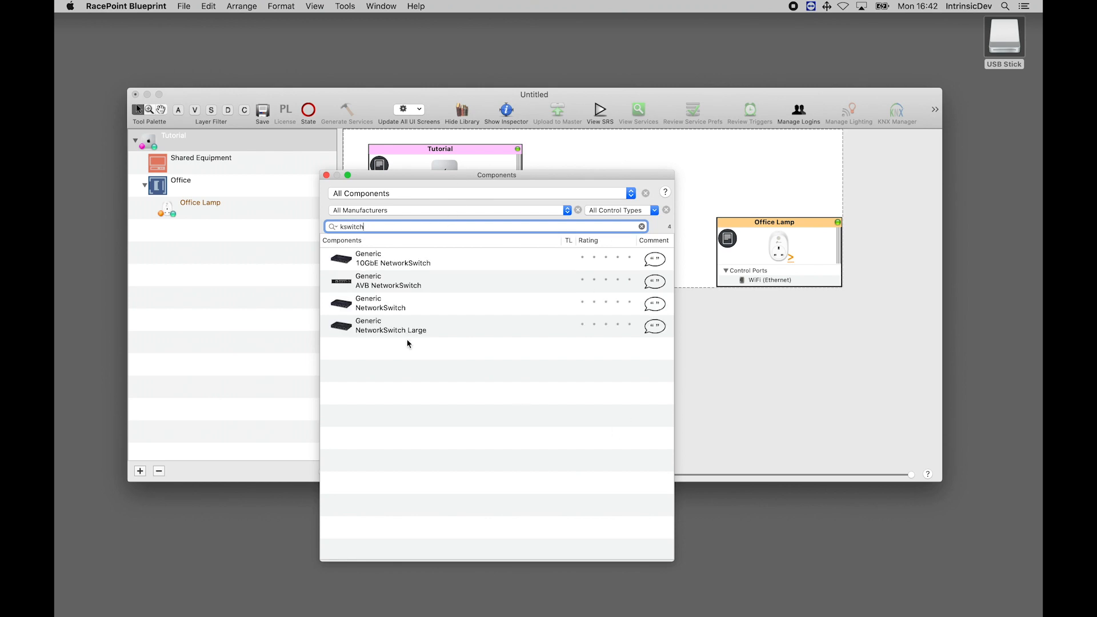
drag(224, 210, 191, 173)
text(Network)
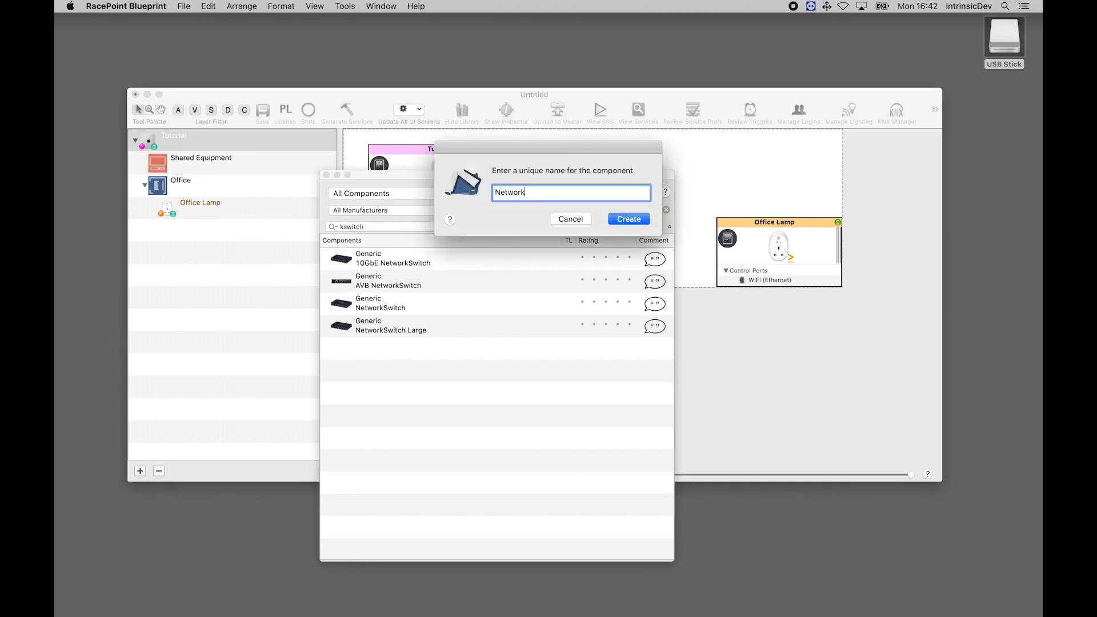
key(Return)
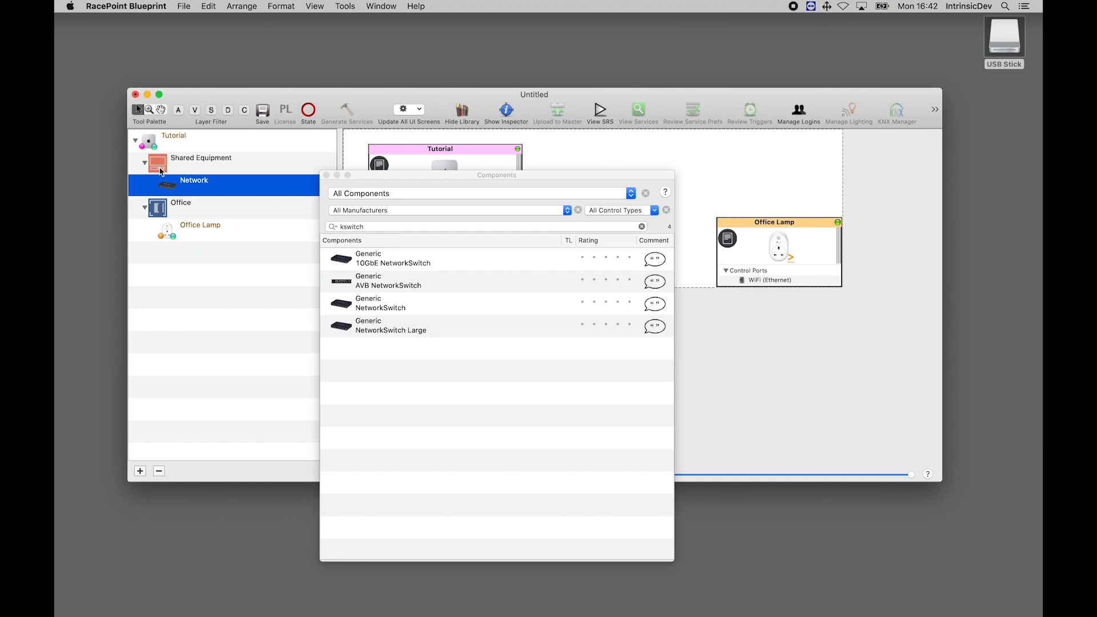
click(326, 175)
Place the Network switch on the layout and connect its Port 1 Ethernet to Office Lamp's WiFi port using host address 192.168.20.13
drag(171, 184, 412, 237)
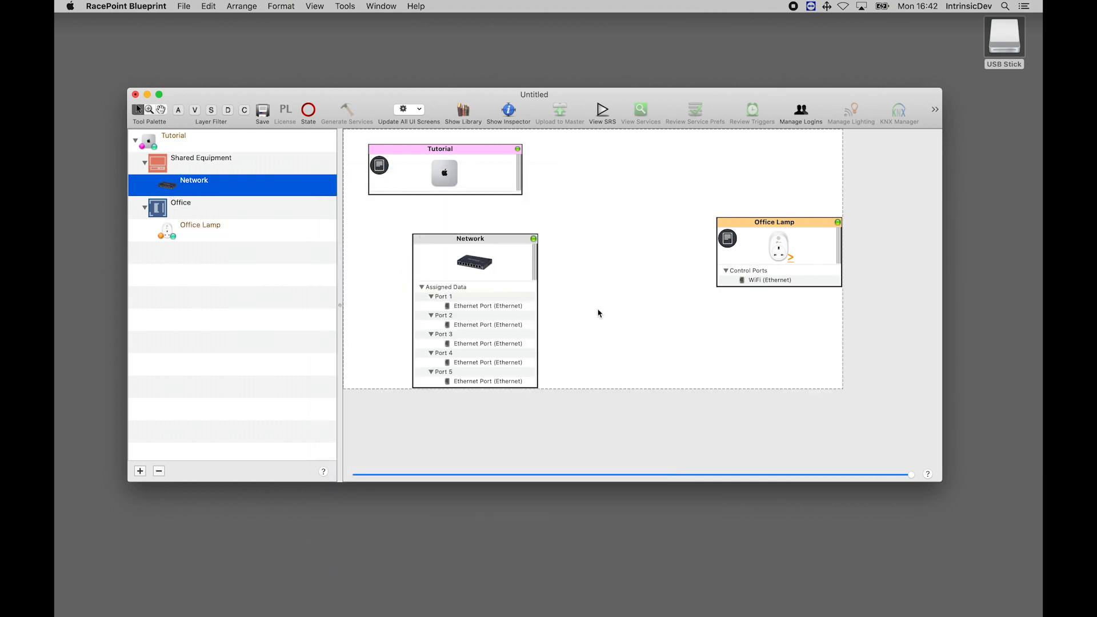
drag(514, 309, 721, 282)
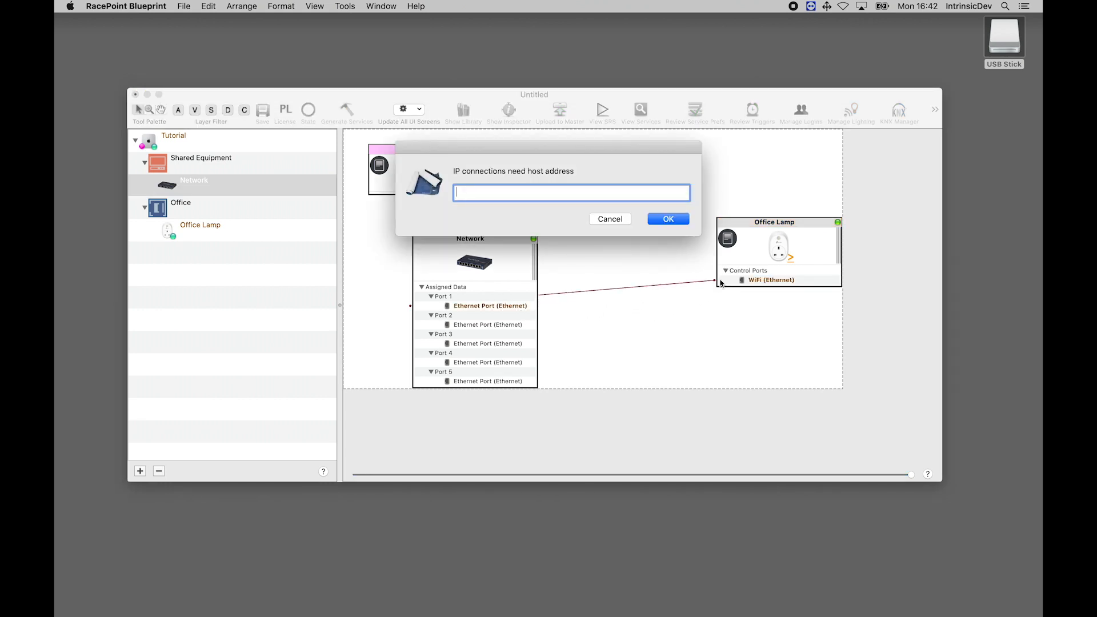
text(192.168.20.13)
key(Return)
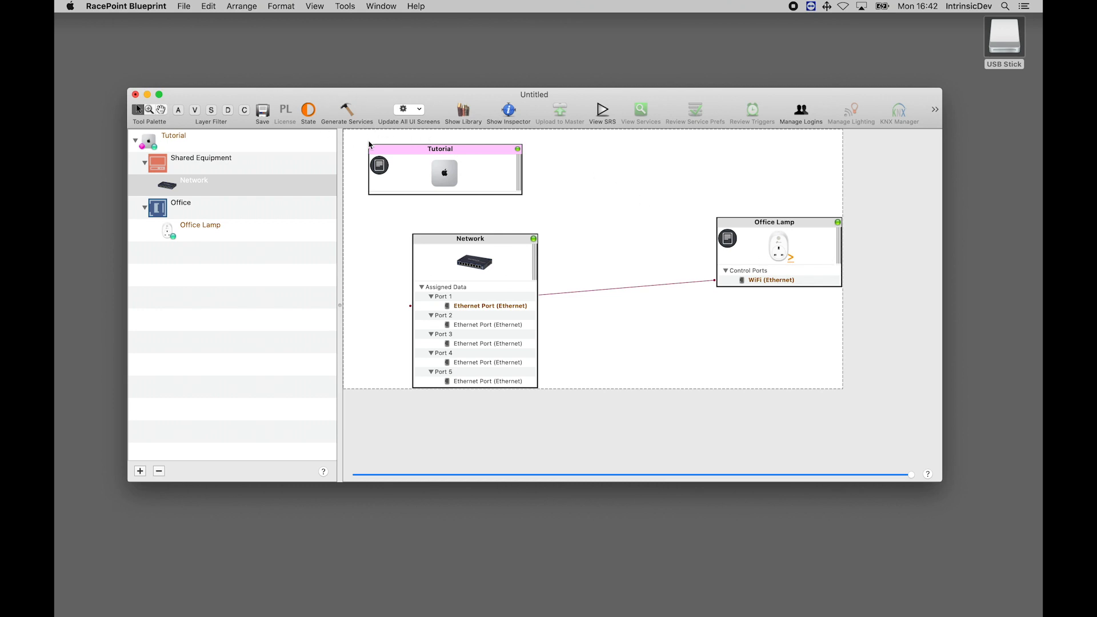
Generate the services and set the Office Lamp relay service to show in the service preferences table
click(346, 113)
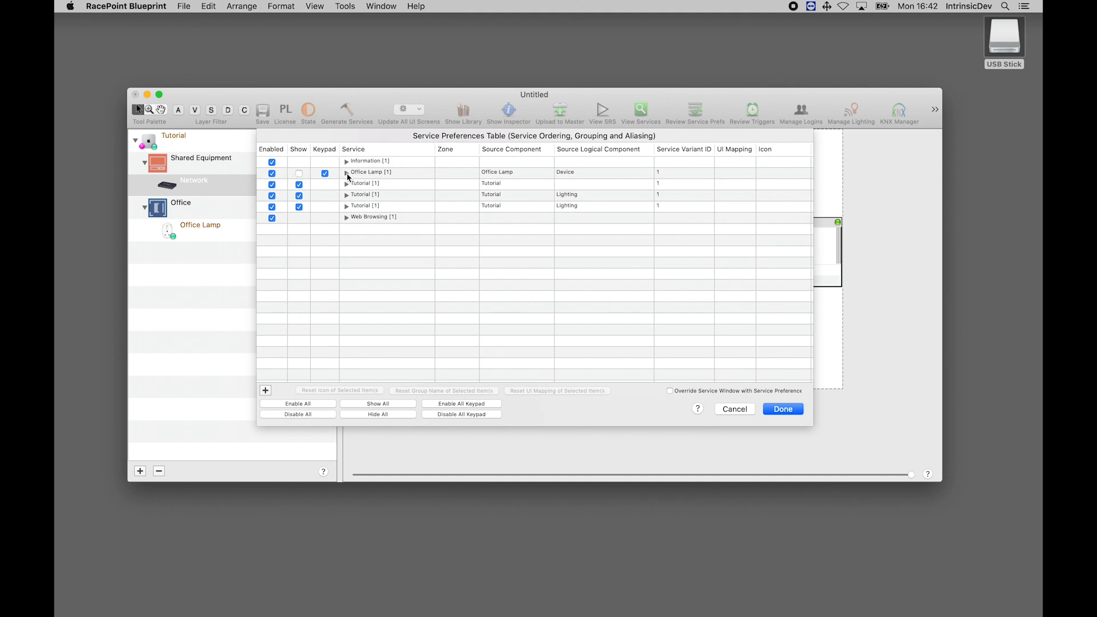
click(346, 173)
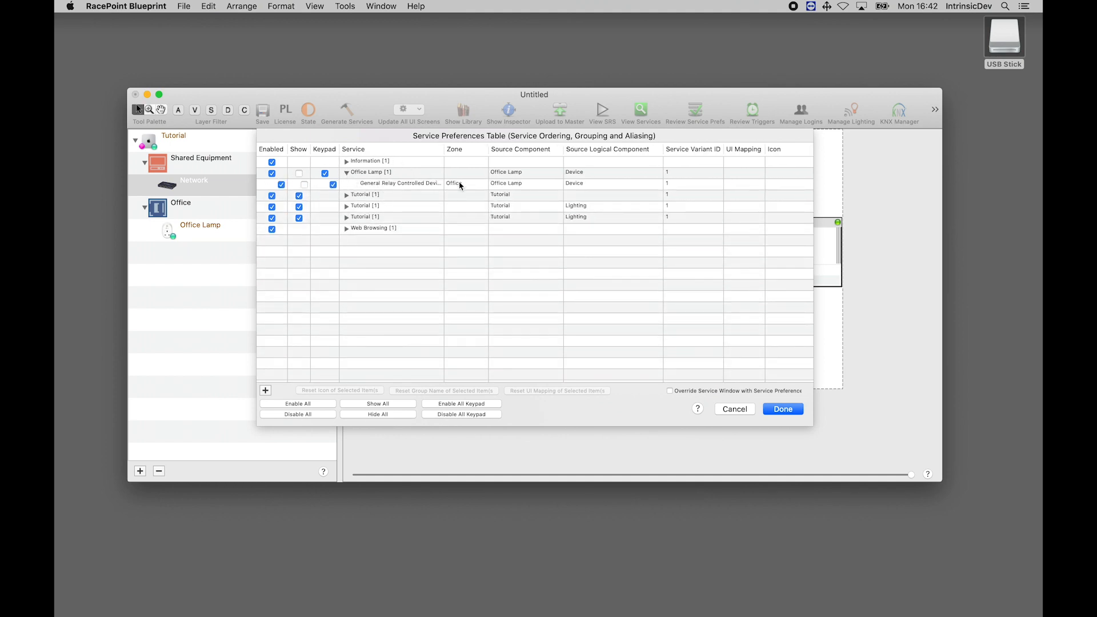
drag(445, 150, 483, 151)
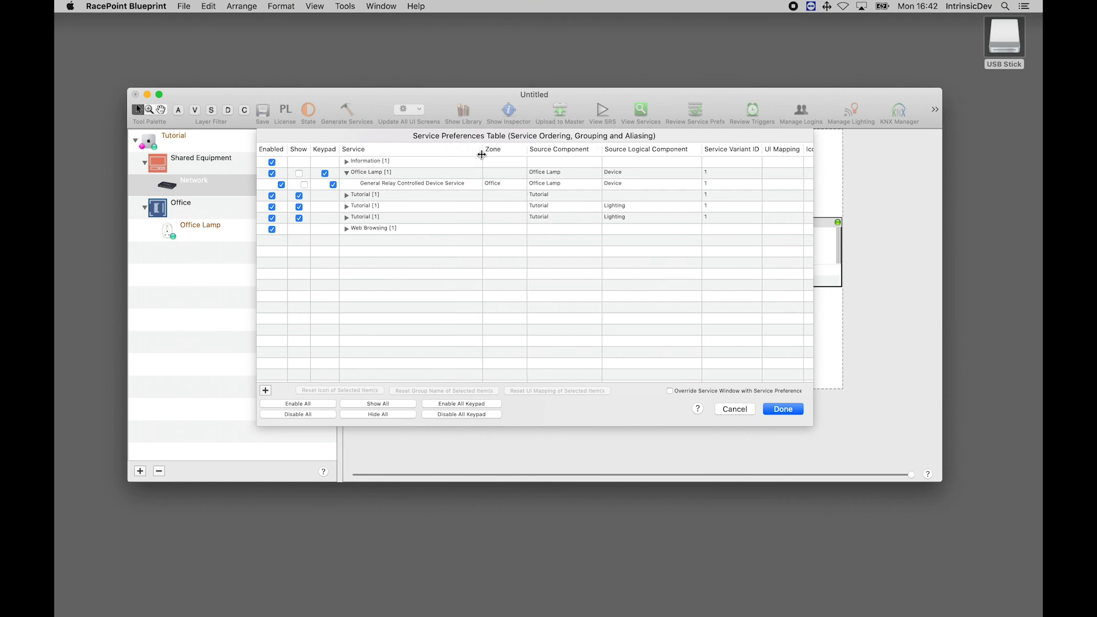
click(296, 175)
click(796, 410)
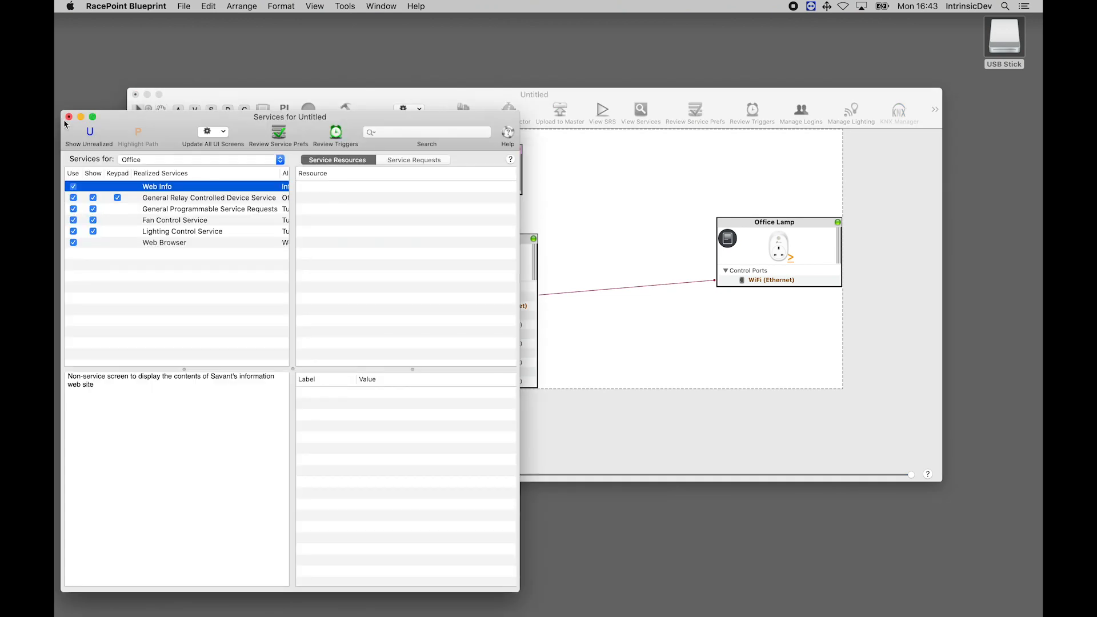
Close the services window and review the Office Lamp profile's notes and its integration documentation, including the device setup and Blueprint configuration sections
click(69, 117)
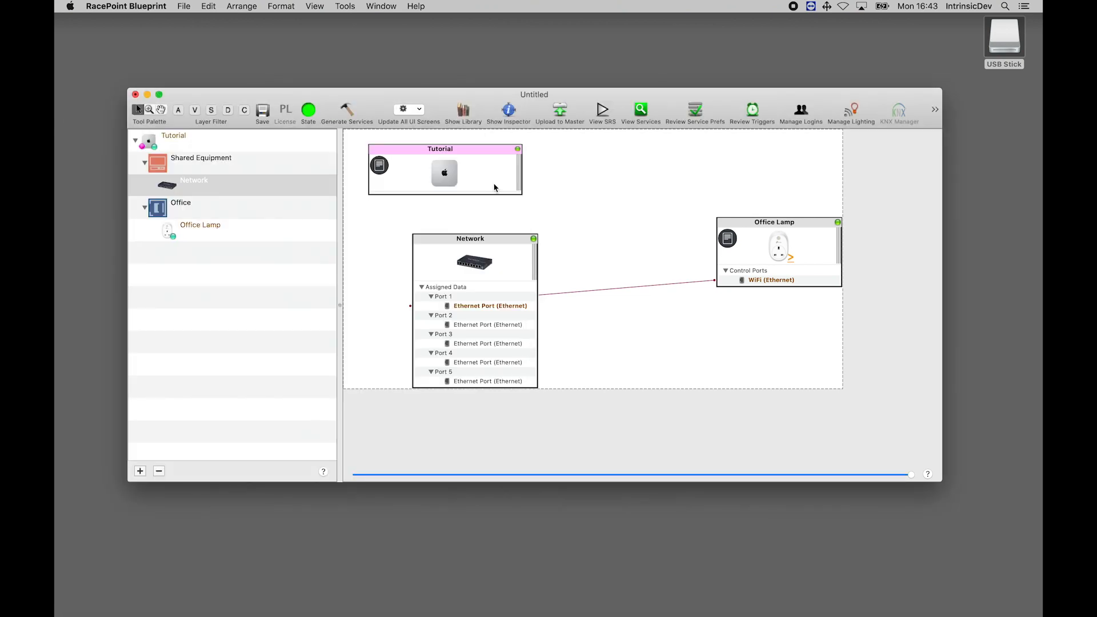
click(728, 240)
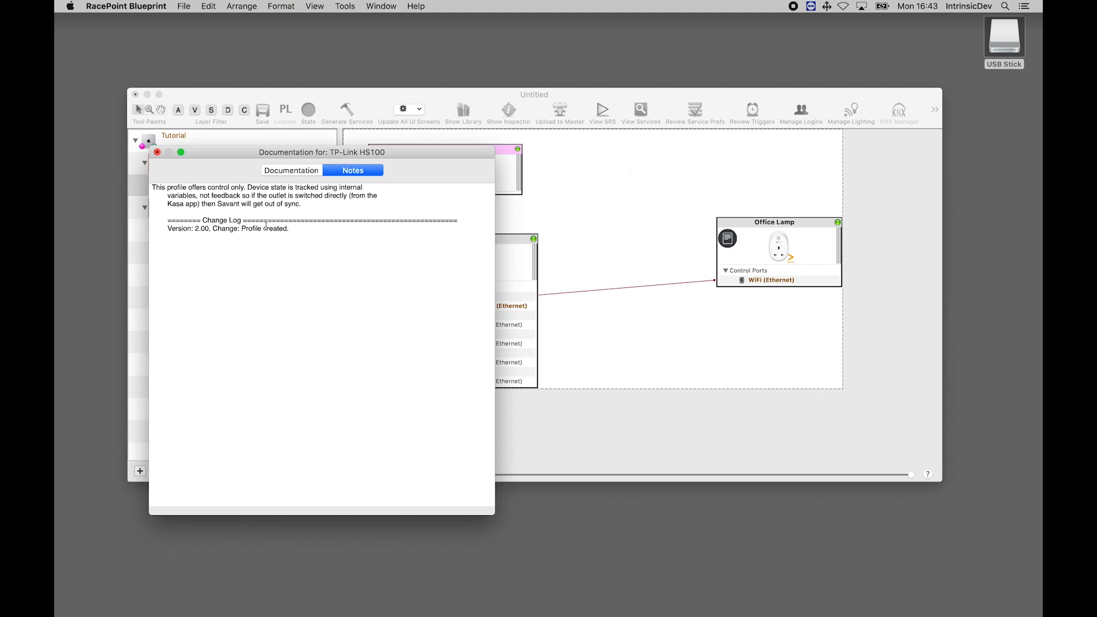
click(295, 172)
drag(326, 151, 326, 27)
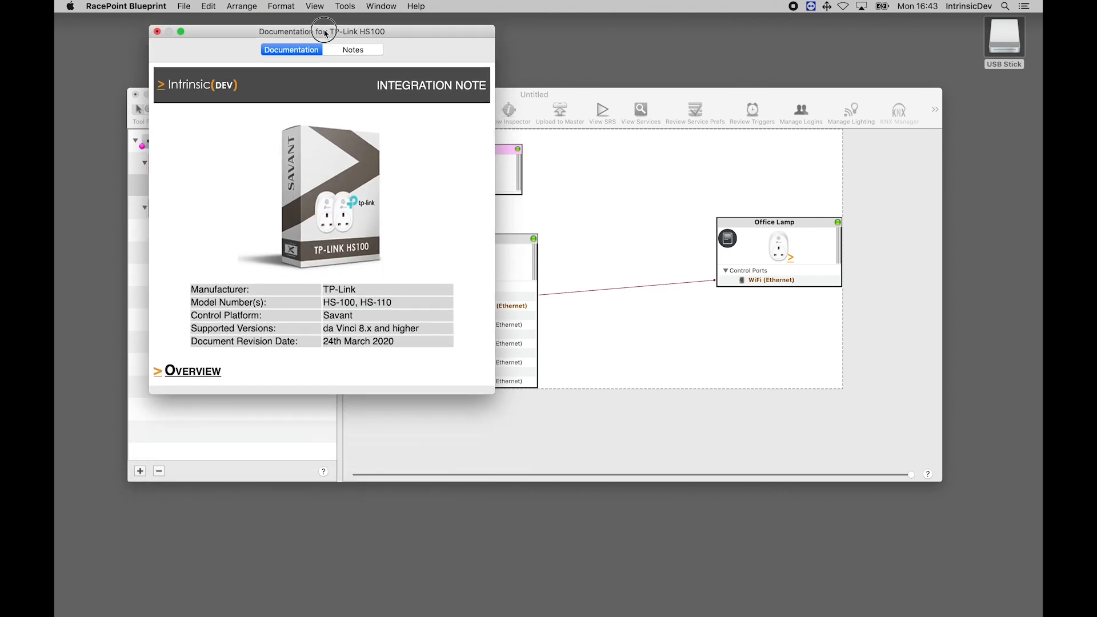
scroll(454, 331, down, 10)
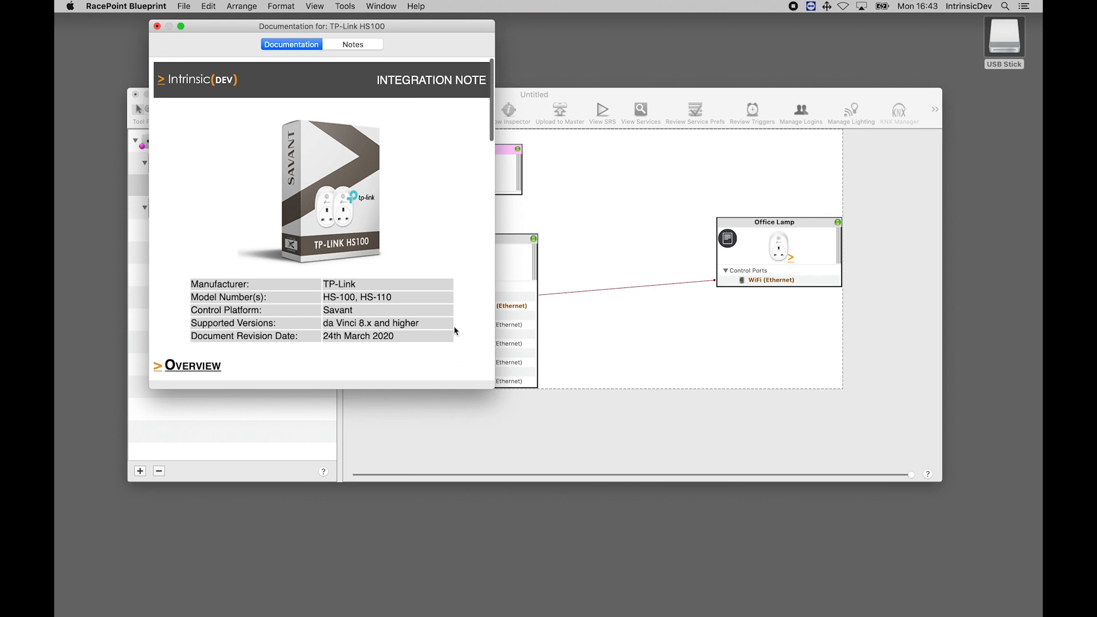
scroll(455, 330, down, 15)
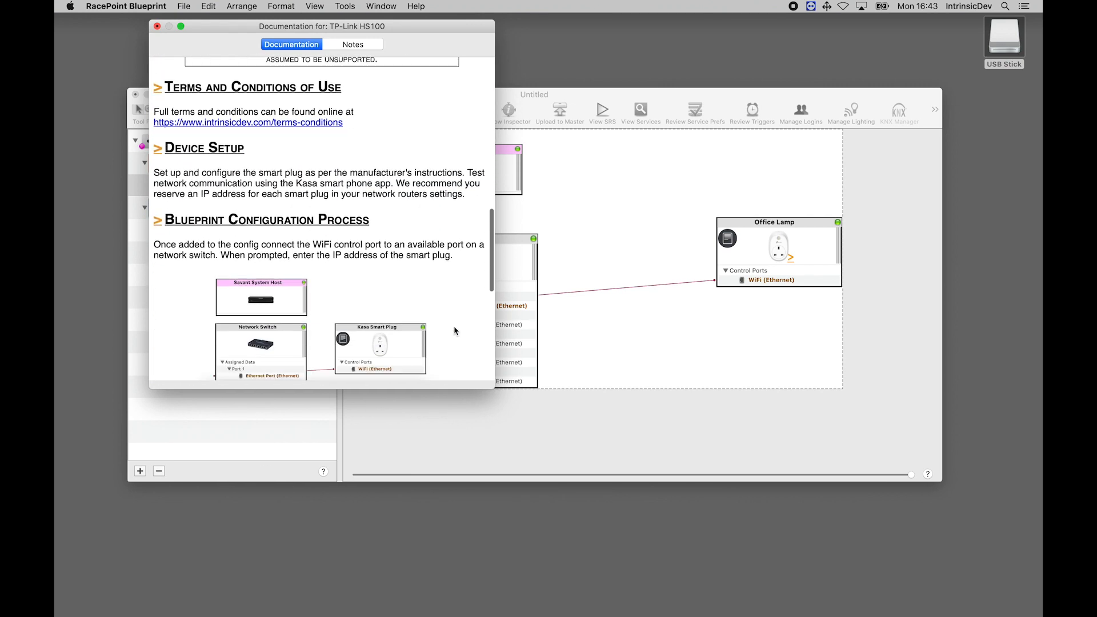
scroll(456, 330, up, 20)
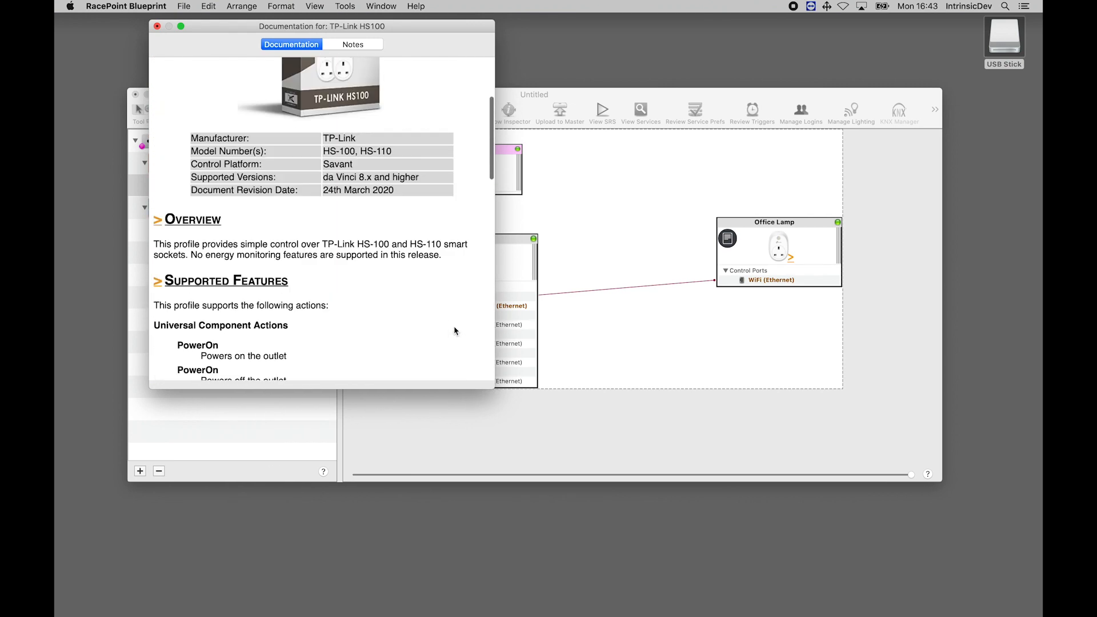